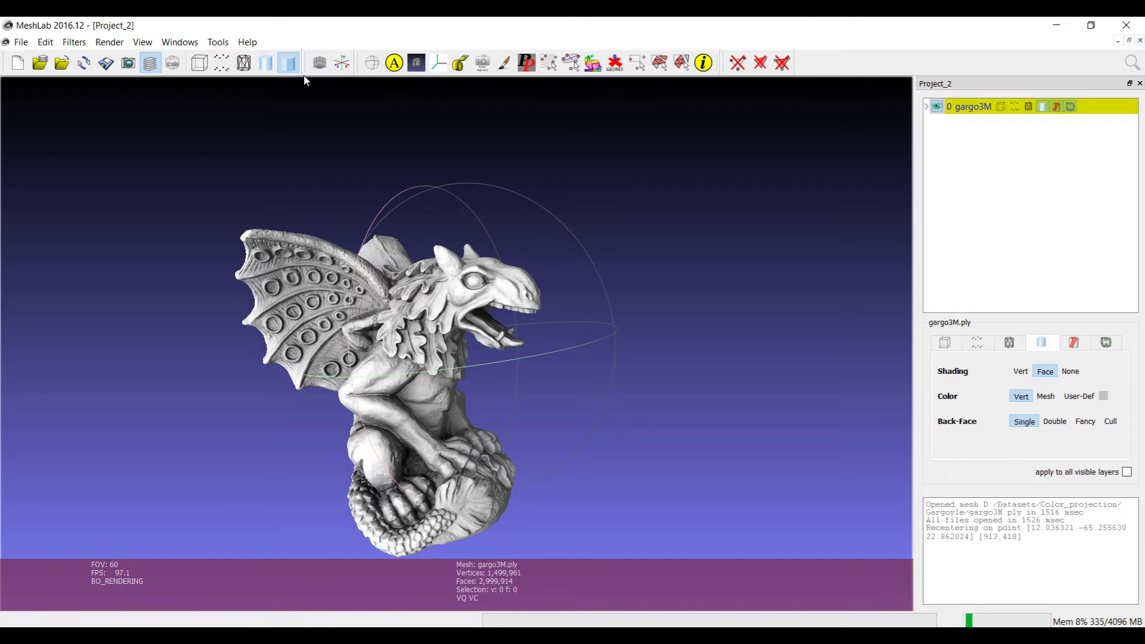
Open the Render menu to list shaders, background grid, axis and other display options.
click(121, 44)
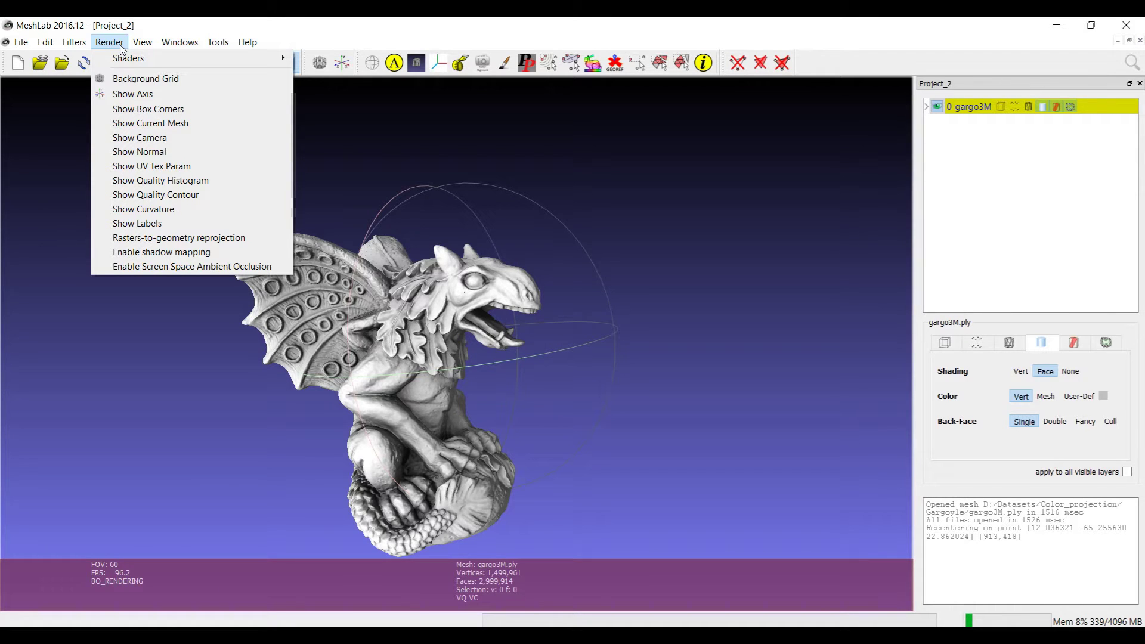
Close the Render menu and rotate the gargoyle scan slightly.
drag(522, 349, 440, 384)
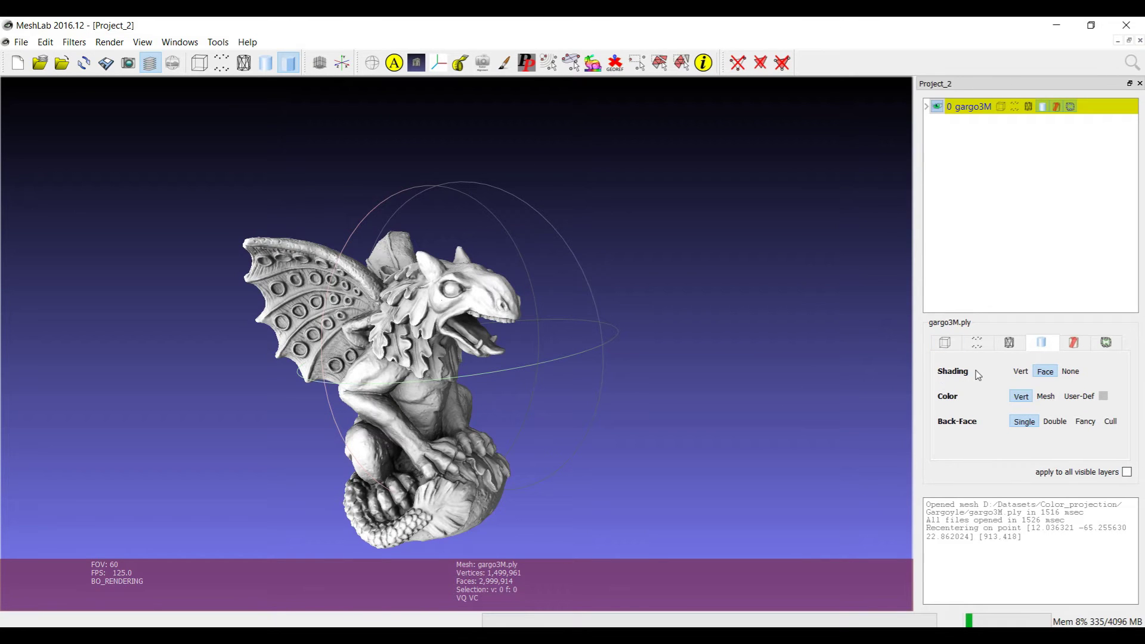
Recentre and zoom in on the gargoyle, then switch it to Vert shading.
double_click(407, 354)
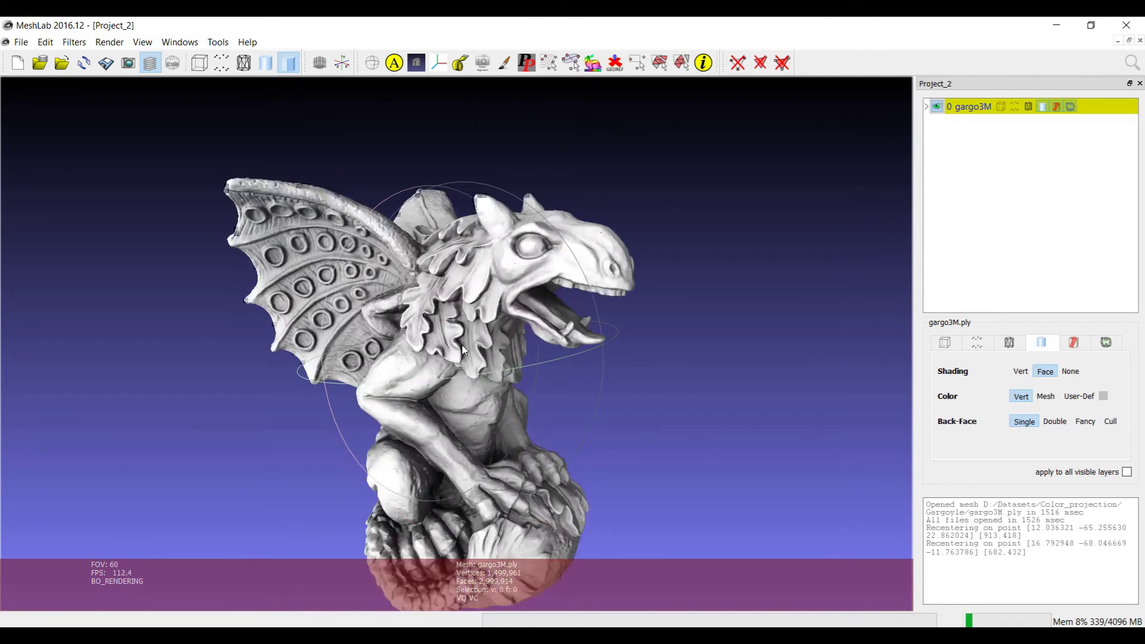
scroll(471, 352, up, 5)
scroll(471, 352, up, 2)
drag(537, 440, 539, 414)
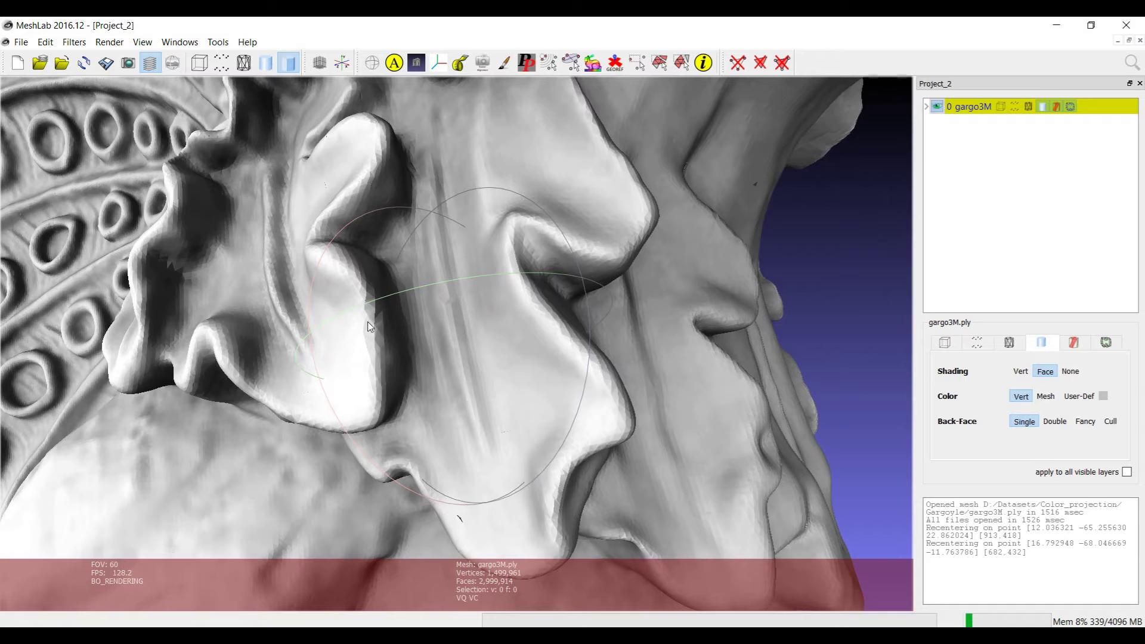
click(1020, 371)
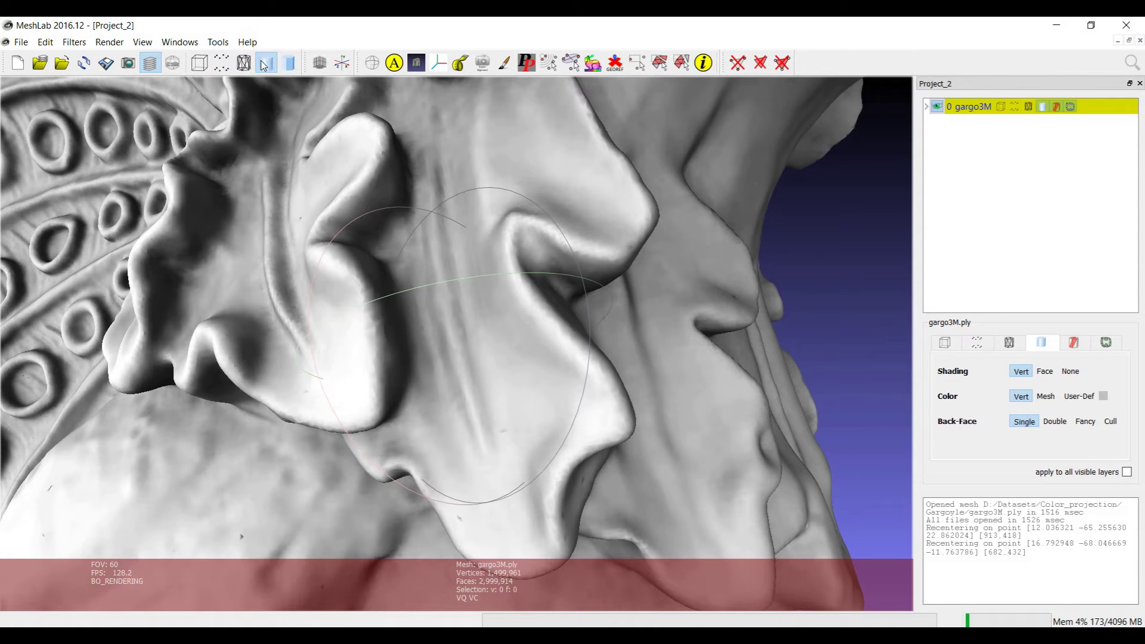
Set the gargoyle's shading to None, then zoom out and rotate to a new angle.
click(1071, 371)
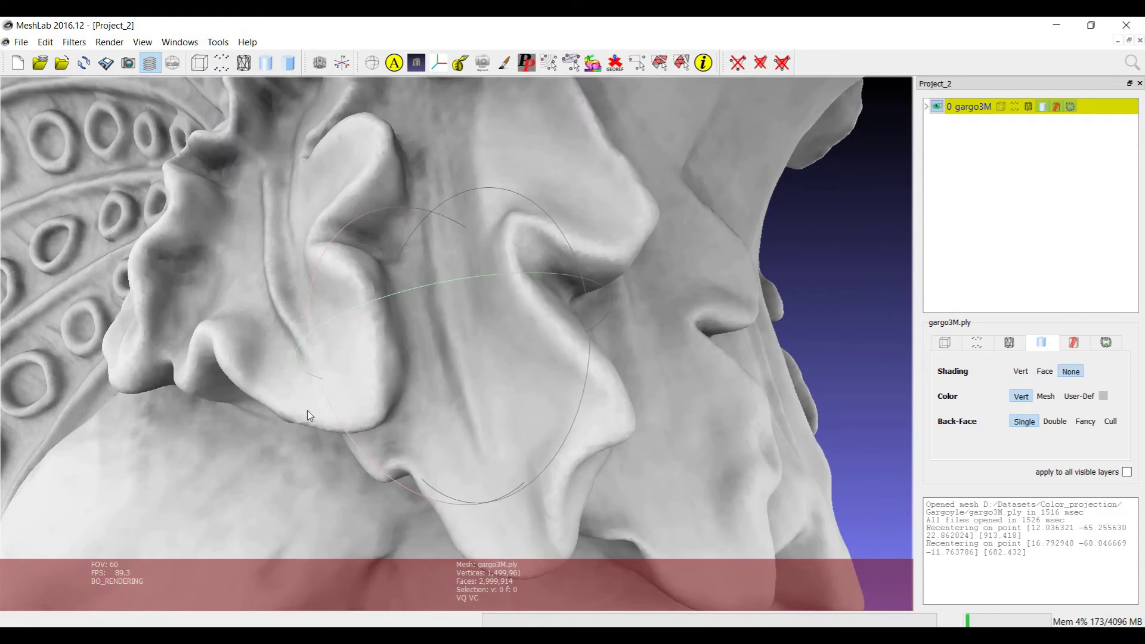
scroll(342, 412, down, 5)
scroll(498, 400, down, 6)
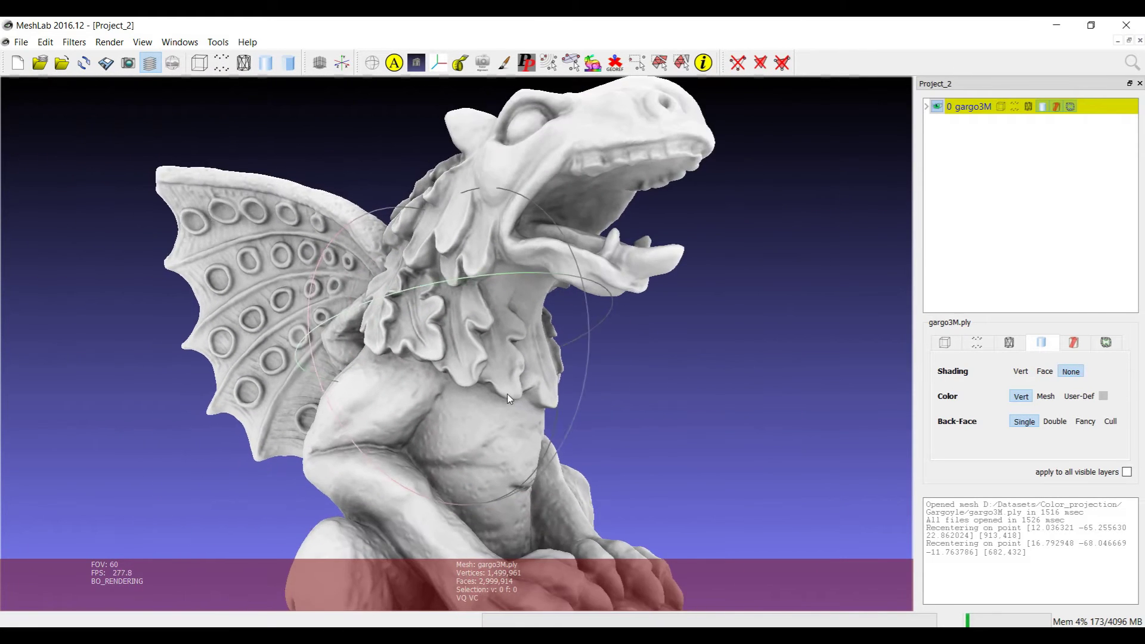
drag(483, 399, 499, 438)
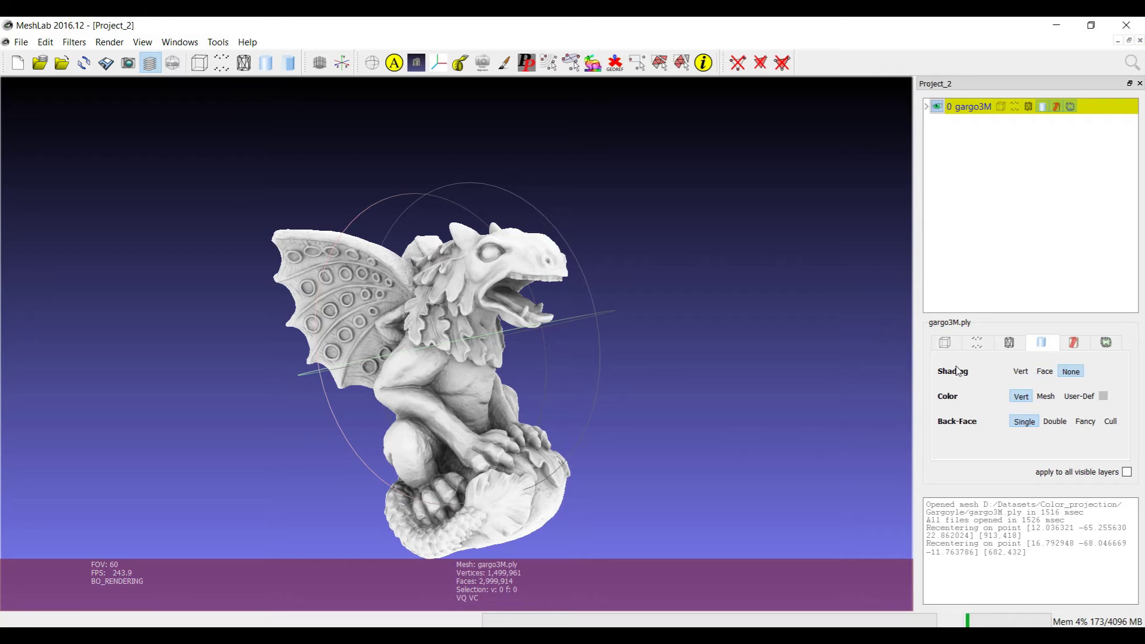
Return the gargoyle to Face shading and Double back-face rendering while varying the light direction.
click(1044, 371)
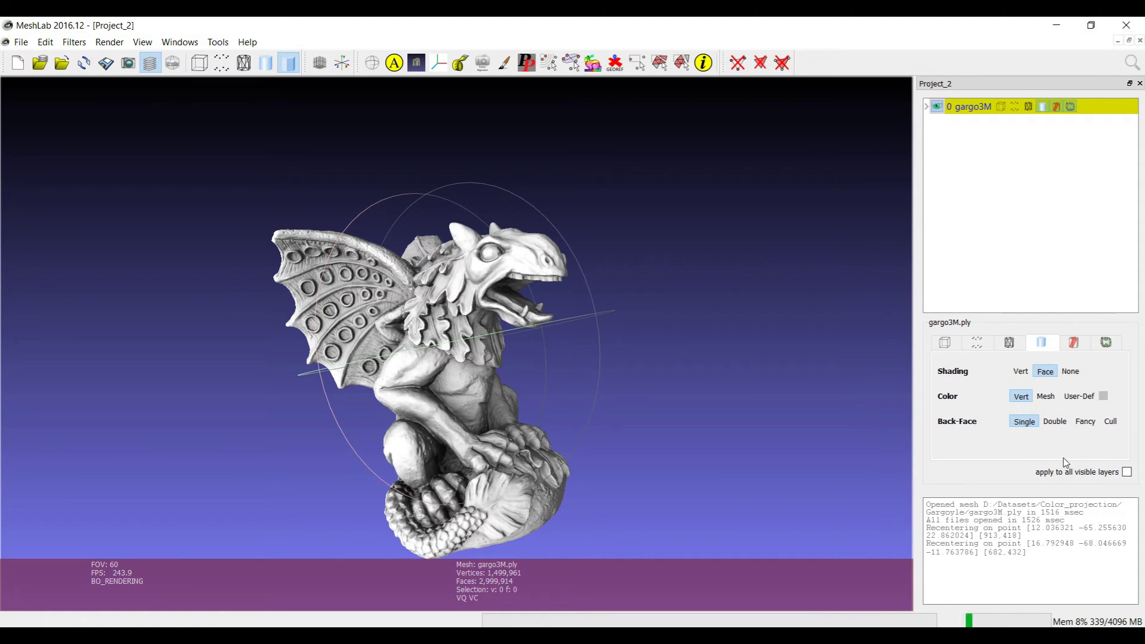
ctrl+shift+drag(477, 342, 477, 286)
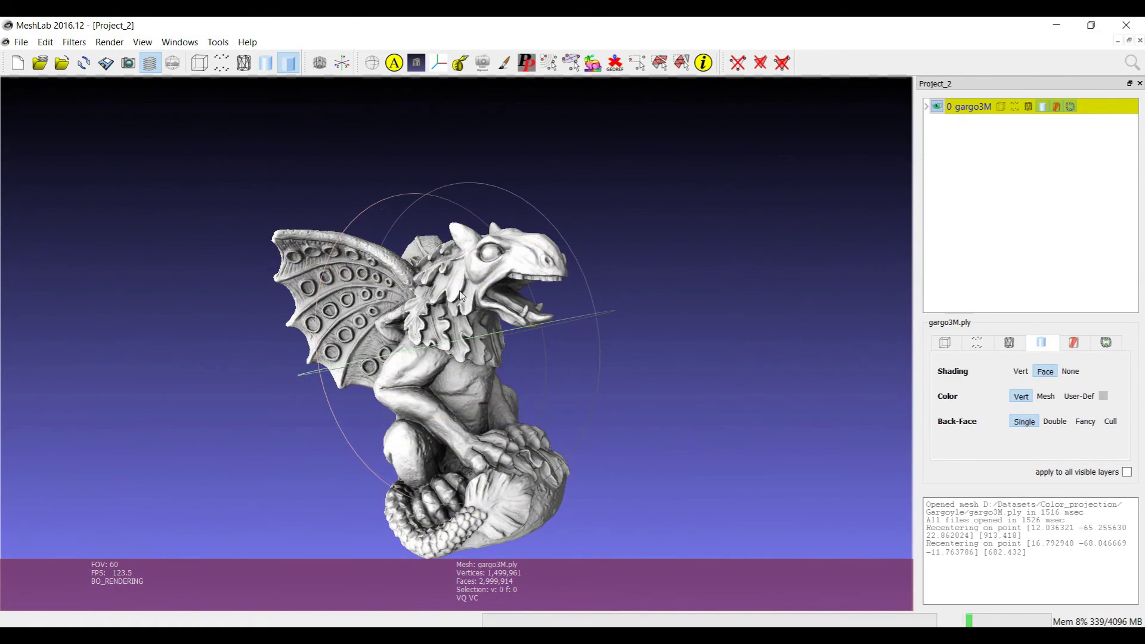
click(1054, 422)
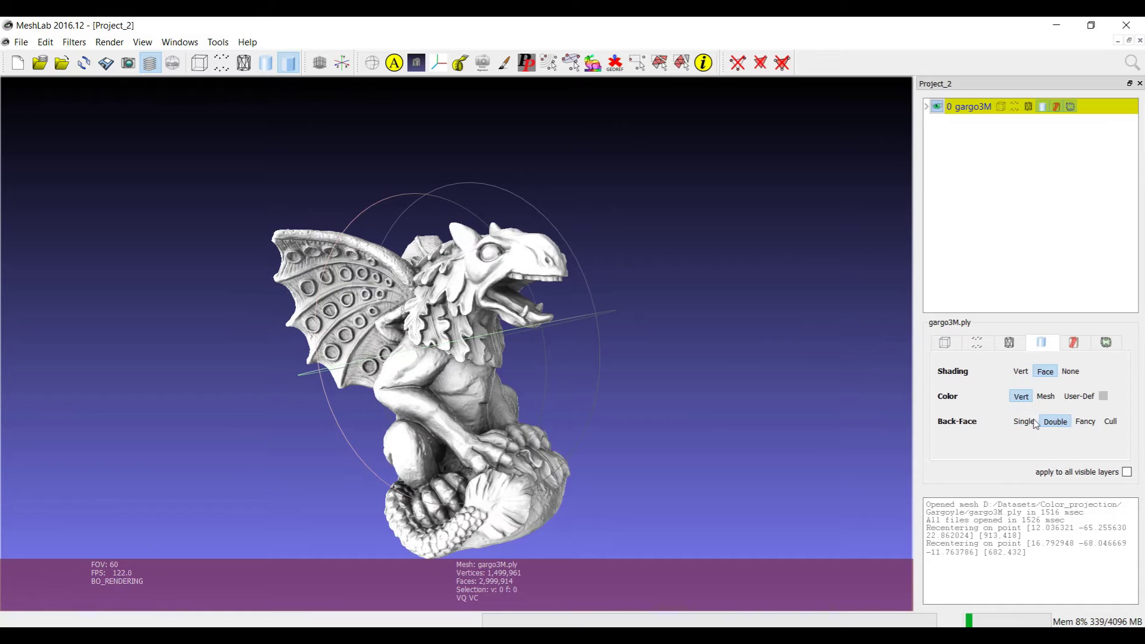
ctrl+shift+drag(630, 366, 729, 370)
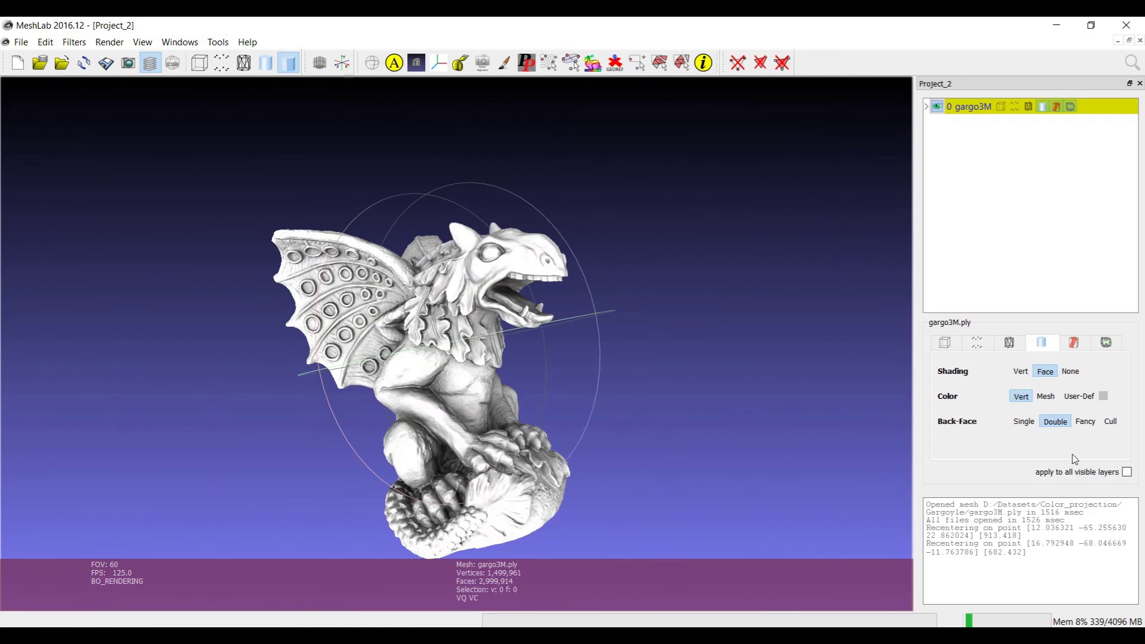
Set back-face rendering to Fancy and review fancyBLightDiffuseColor in the Tools > Options global parameters.
click(1084, 430)
ctrl+shift+drag(907, 384, 668, 388)
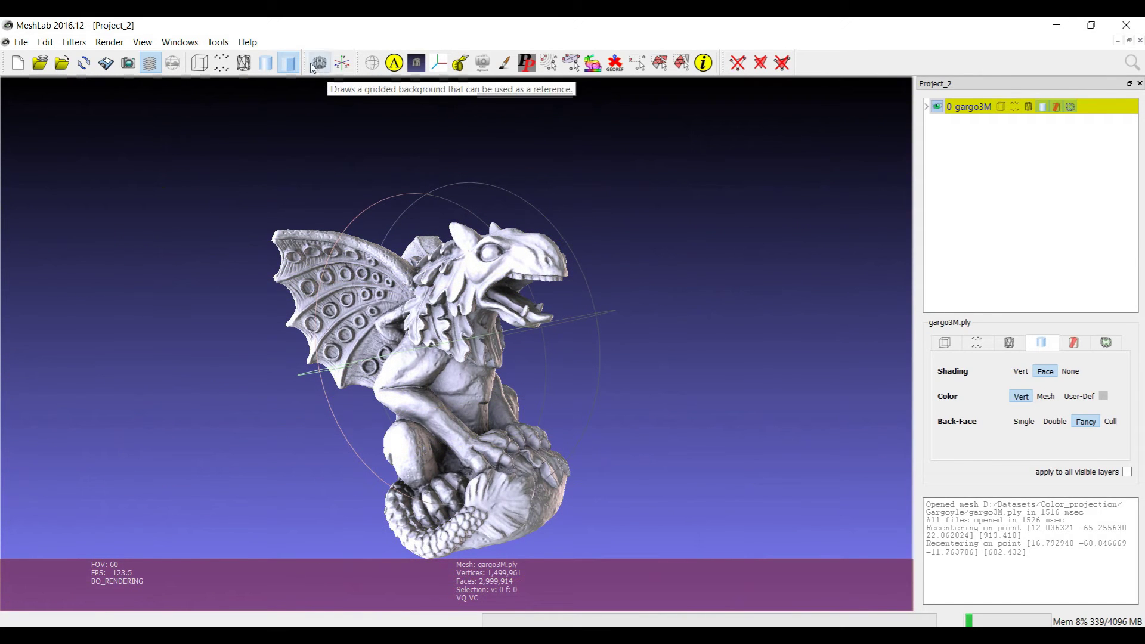
click(246, 41)
click(239, 57)
click(739, 374)
click(740, 374)
click(739, 374)
click(739, 374)
click(739, 375)
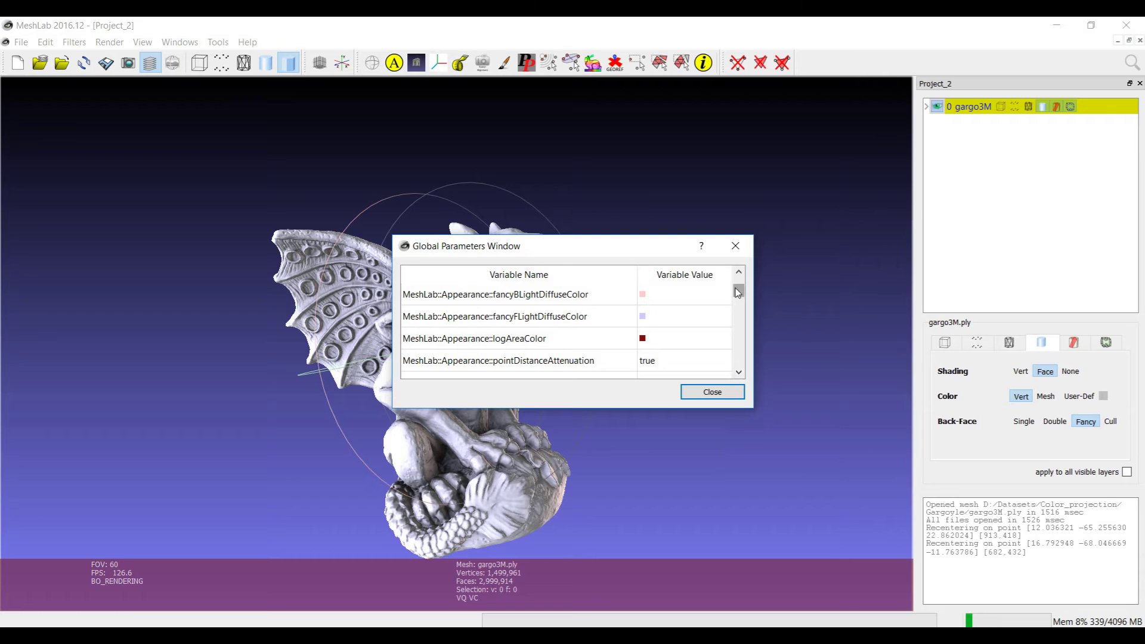
click(674, 292)
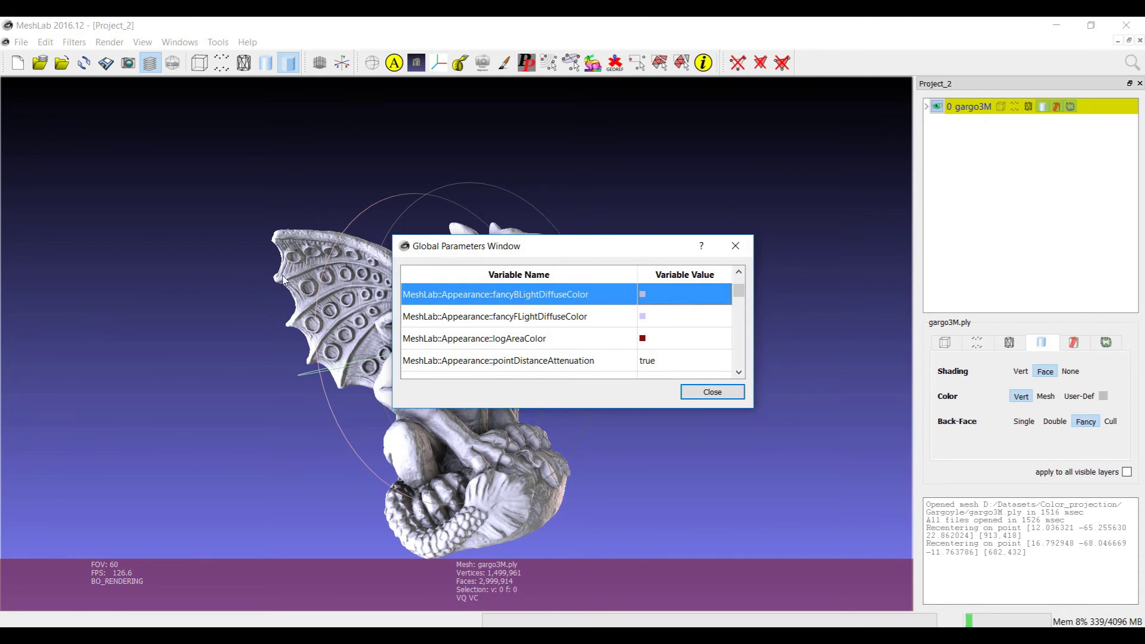
click(710, 393)
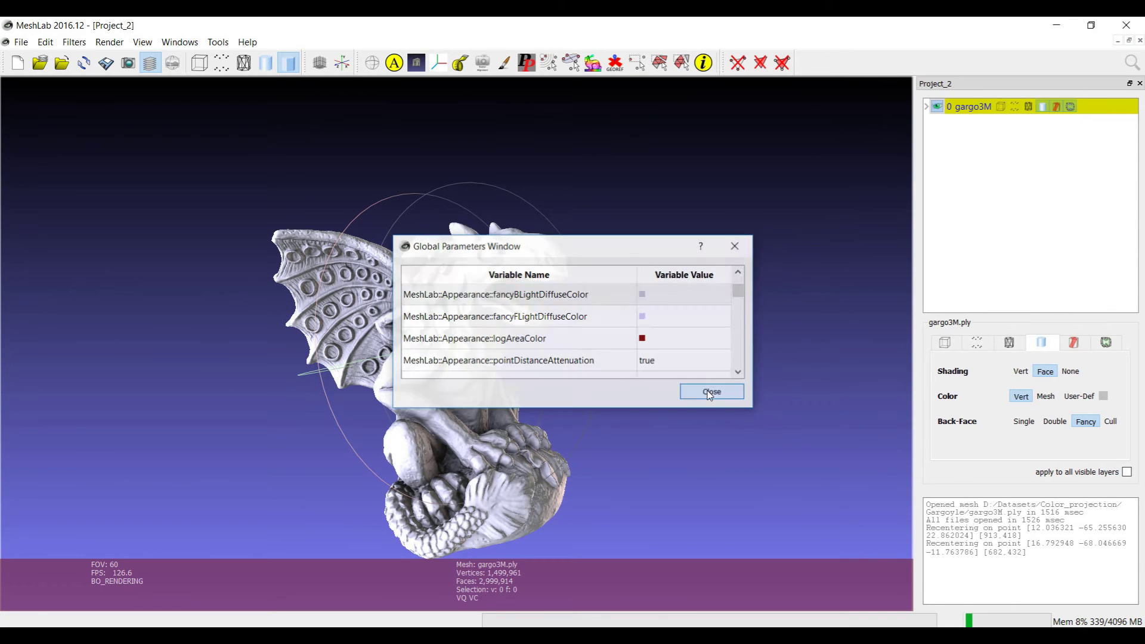
drag(542, 375, 441, 378)
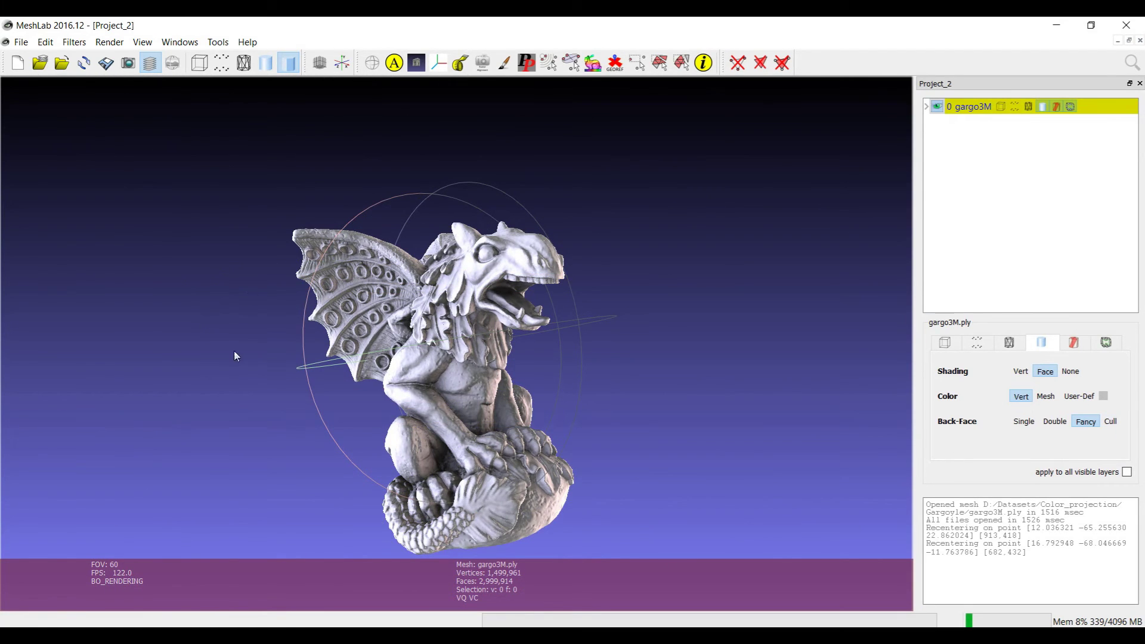
Set back-face rendering to Cull and zoom in to orbit around the gargoyle's chest.
scroll(769, 505, up, 4)
click(1110, 421)
scroll(447, 438, up, 5)
scroll(458, 427, down, 8)
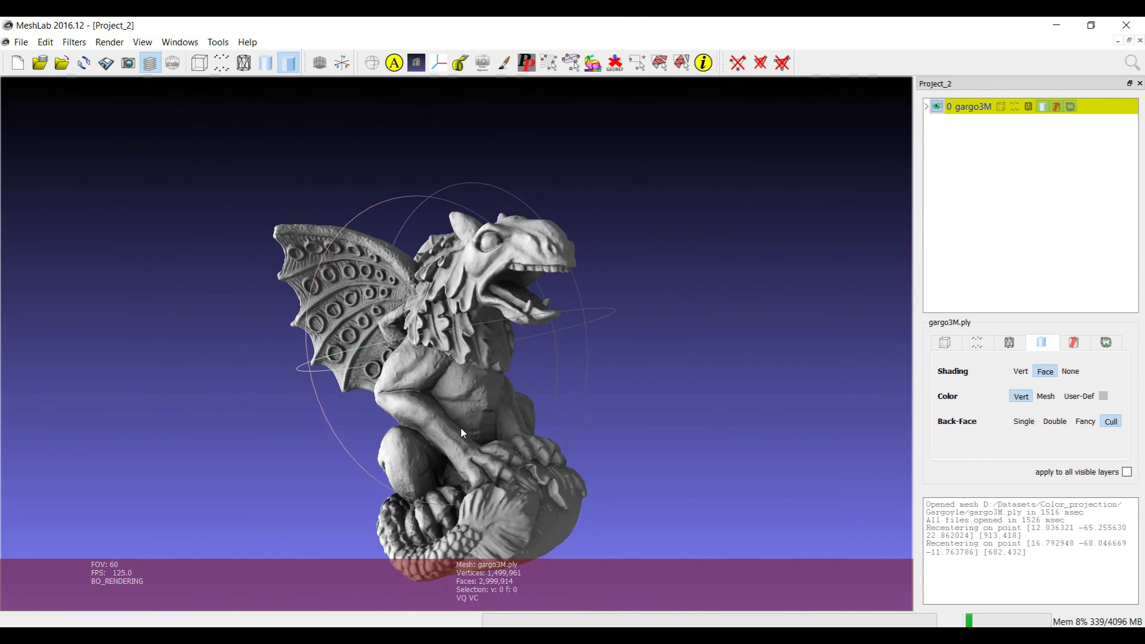
scroll(471, 418, up, 8)
scroll(474, 457, up, 4)
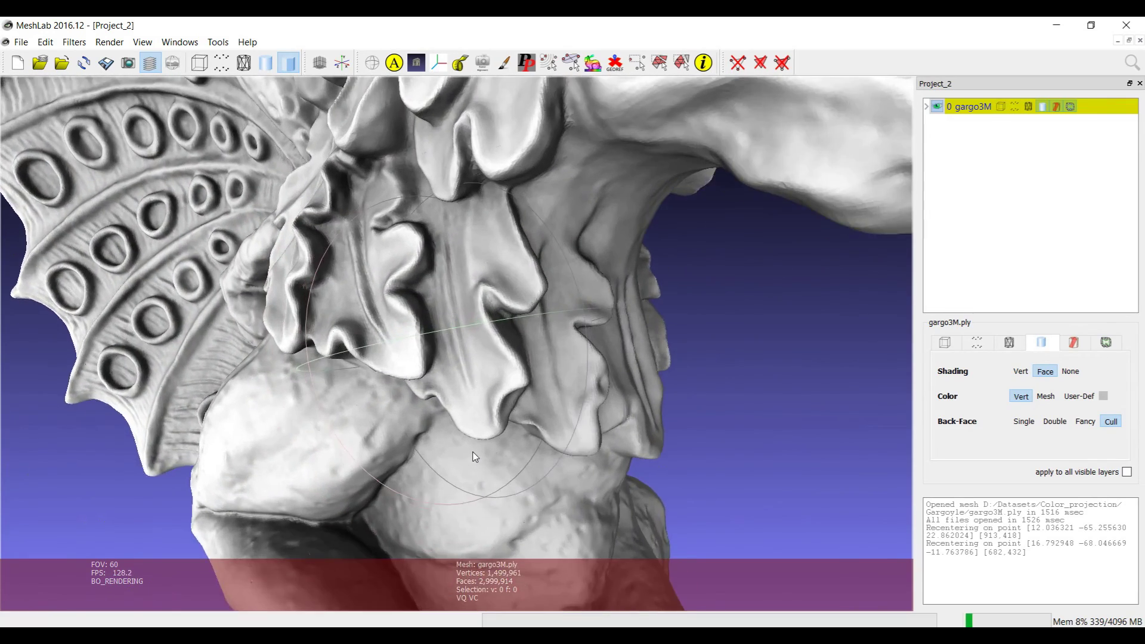
drag(476, 457, 484, 272)
Look into the culled mesh interior, then zoom out to an upright front view.
scroll(484, 271, down, 6)
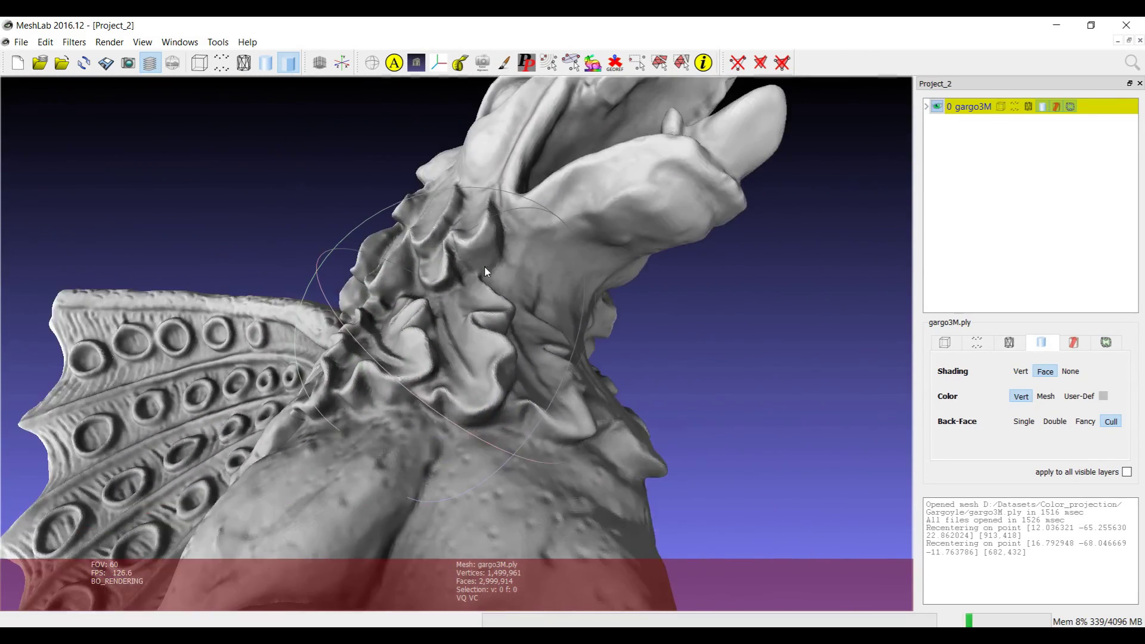
scroll(520, 348, up, 3)
scroll(465, 374, up, 3)
drag(472, 378, 442, 414)
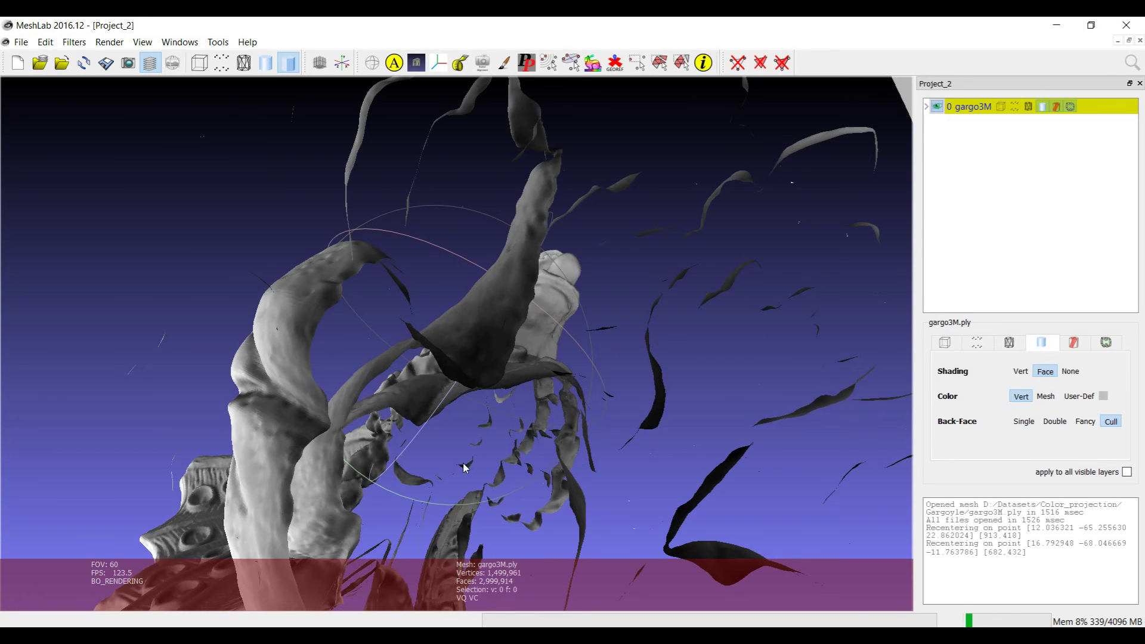
scroll(463, 470, up, 3)
scroll(465, 472, down, 5)
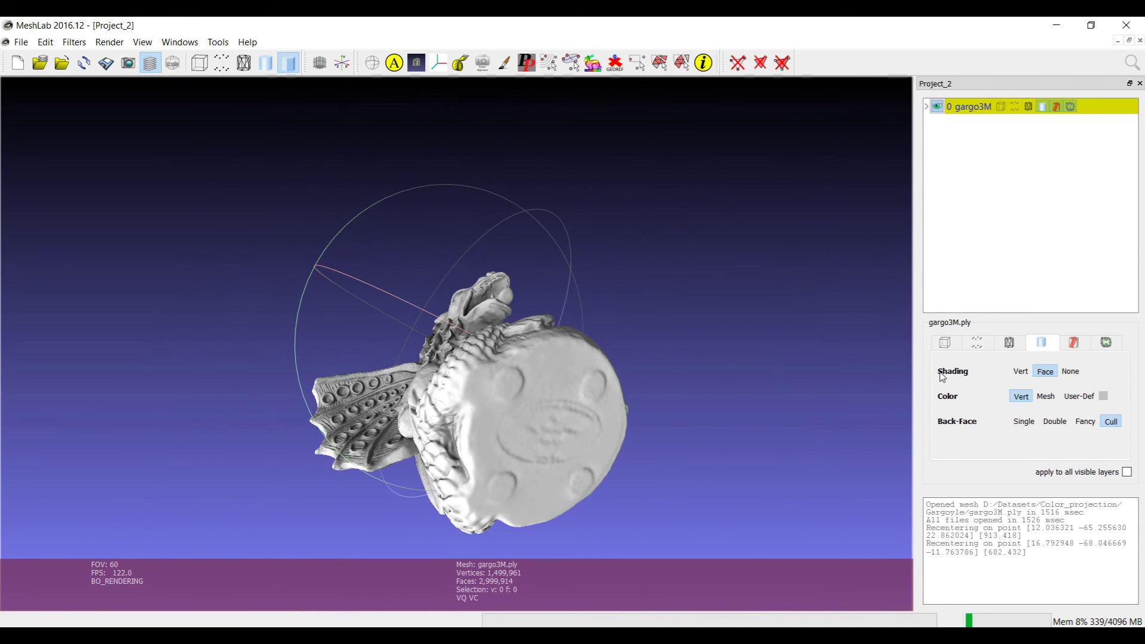
drag(543, 442, 605, 391)
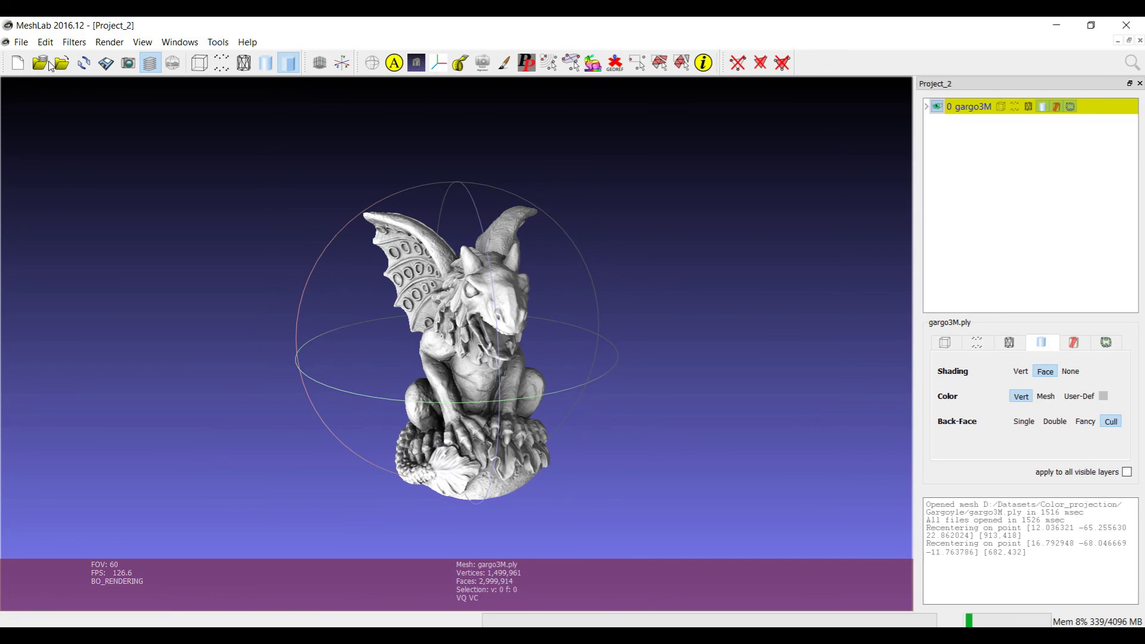